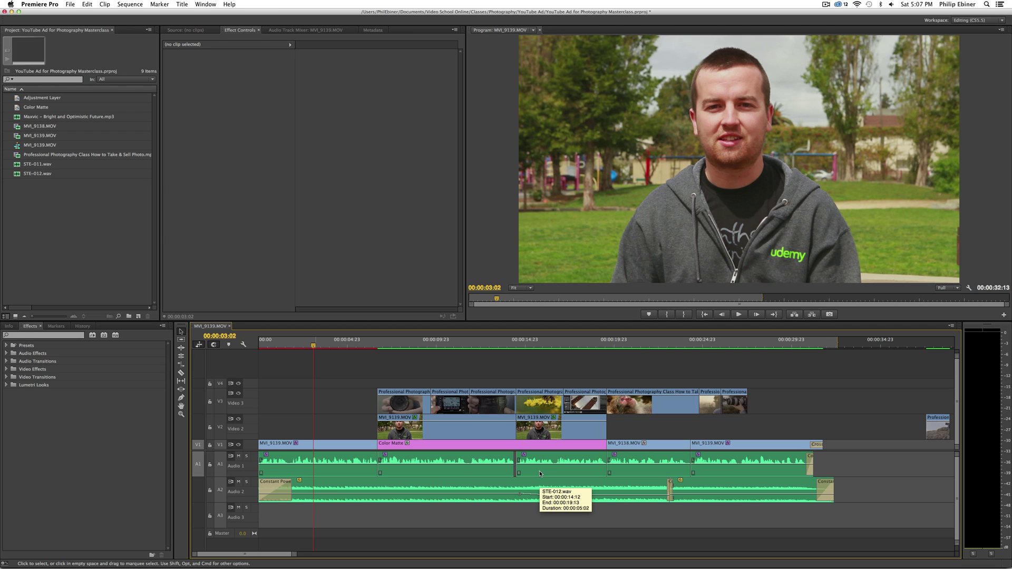
Step: Switch to After Effects and preview the lower-third animation playing
{"action": "key", "text": "super+Tab"}
{"action": "key", "text": "space"}
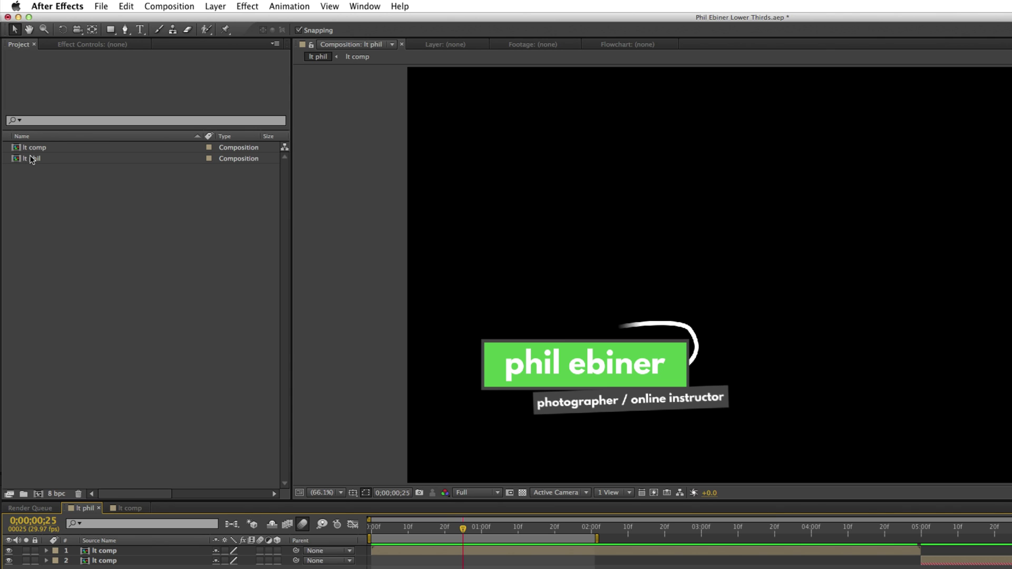
Step: Carry the lt phil composition from the Project panel over to Premiere Pro
{"action": "mouse_move", "coordinate": [30, 160]}
{"action": "left_mouse_down"}
{"action": "mouse_move", "coordinate": [143, 284]}
{"action": "mouse_move", "coordinate": [128, 271]}
{"action": "left_mouse_up"}
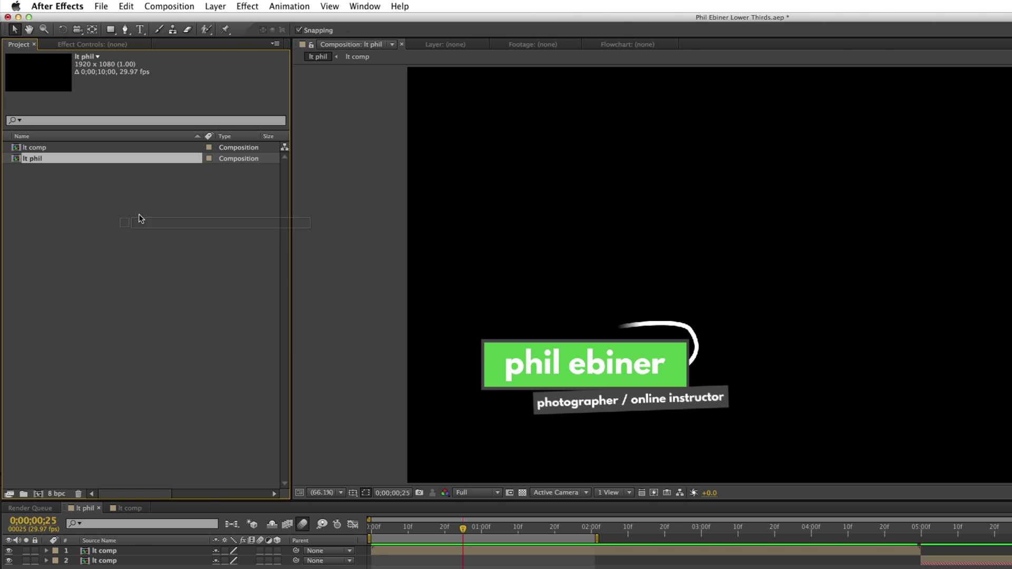
{"action": "mouse_move", "coordinate": [128, 276]}
{"action": "left_mouse_down"}
{"action": "mouse_move", "coordinate": [238, 263]}
{"action": "mouse_move", "coordinate": [223, 305]}
{"action": "left_mouse_up"}
{"action": "key", "text": "super+Tab"}
{"action": "key", "text": "super+Tab"}
{"action": "key", "text": "super+Tab"}
{"action": "key", "text": "super+Tab"}
{"action": "key", "text": "super+Tab"}
{"action": "key", "text": "super+Tab"}
{"action": "key", "text": "super+Tab"}
{"action": "key", "text": "super+Tab"}
{"action": "key", "text": "super+Tab"}
{"action": "key", "text": "super+Tab"}
{"action": "key", "text": "super+Tab"}
{"action": "key", "text": "super+Tab"}
{"action": "key", "text": "super+Tab"}
{"action": "key", "text": "super+Tab"}
{"action": "key", "text": "super+Tab"}
{"action": "key", "text": "super+Tab"}
{"action": "key", "text": "super+Tab"}
{"action": "key", "text": "super+Tab"}
{"action": "key", "text": "super+Tab"}
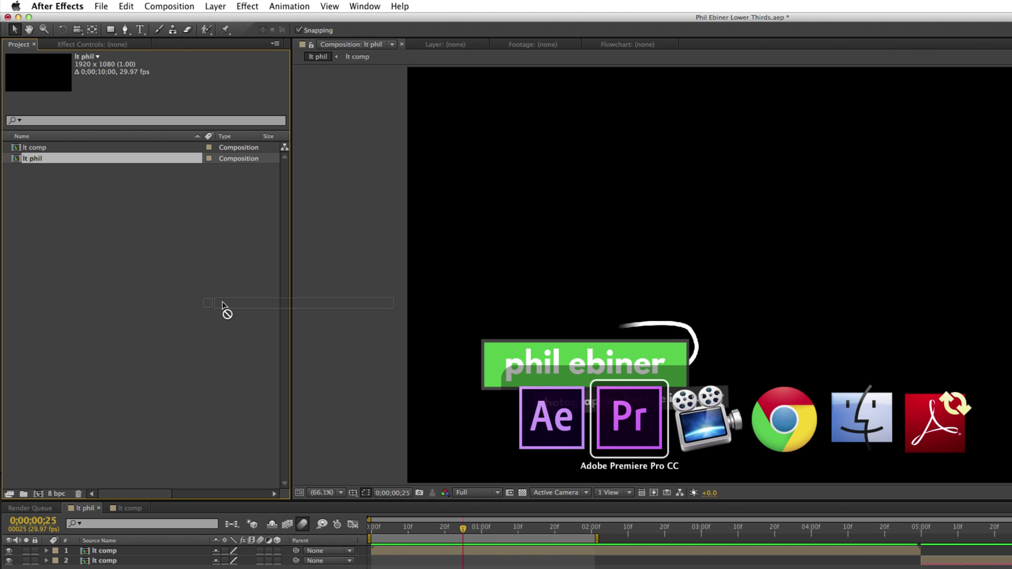
{"action": "key", "text": "super+Tab"}
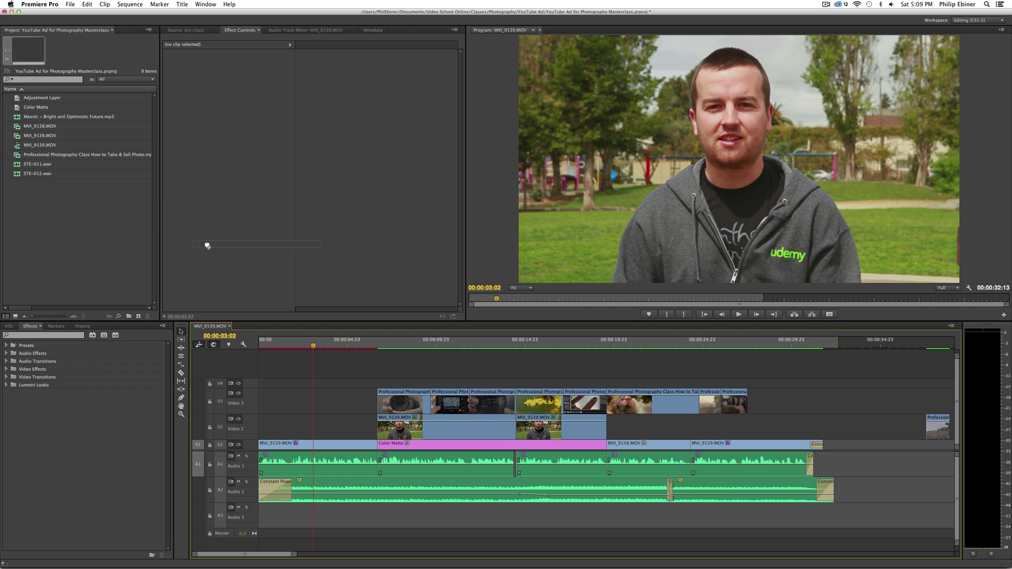
Step: Drop the lt phil composition into the Premiere Pro Project panel as a Dynamic Link item
{"action": "mouse_move", "coordinate": [152, 208]}
{"action": "left_mouse_down"}
{"action": "mouse_move", "coordinate": [30, 214]}
{"action": "mouse_move", "coordinate": [261, 253]}
{"action": "mouse_move", "coordinate": [72, 195]}
{"action": "left_mouse_up"}
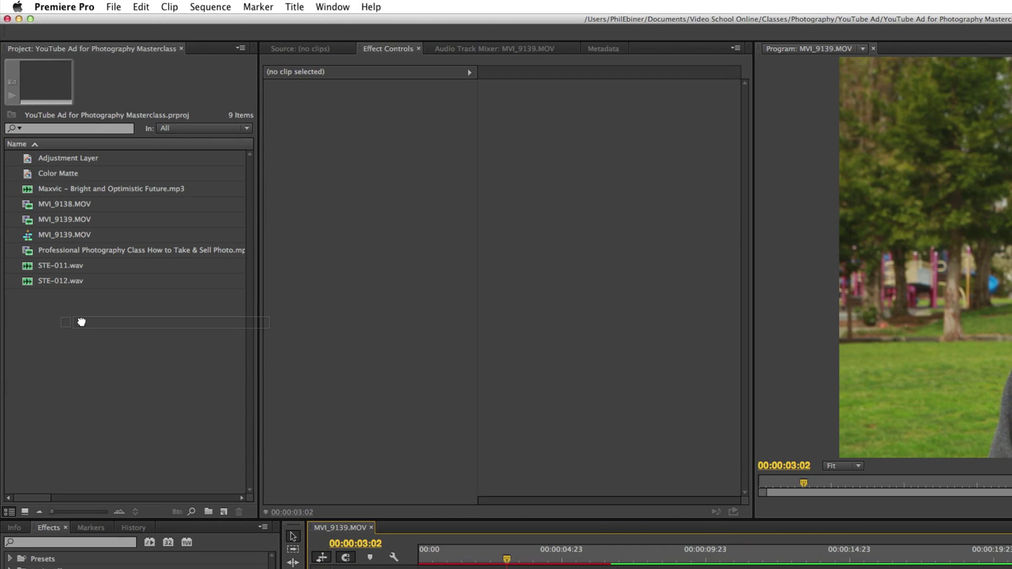
{"action": "left_click_drag", "start_coordinate": [123, 333], "coordinate": [81, 321]}
Step: Preview the lower-third .aep item in the Source monitor and scrub to the graphic
{"action": "double_click", "coordinate": [39, 188]}
{"action": "left_click_drag", "start_coordinate": [297, 483], "coordinate": [324, 483]}
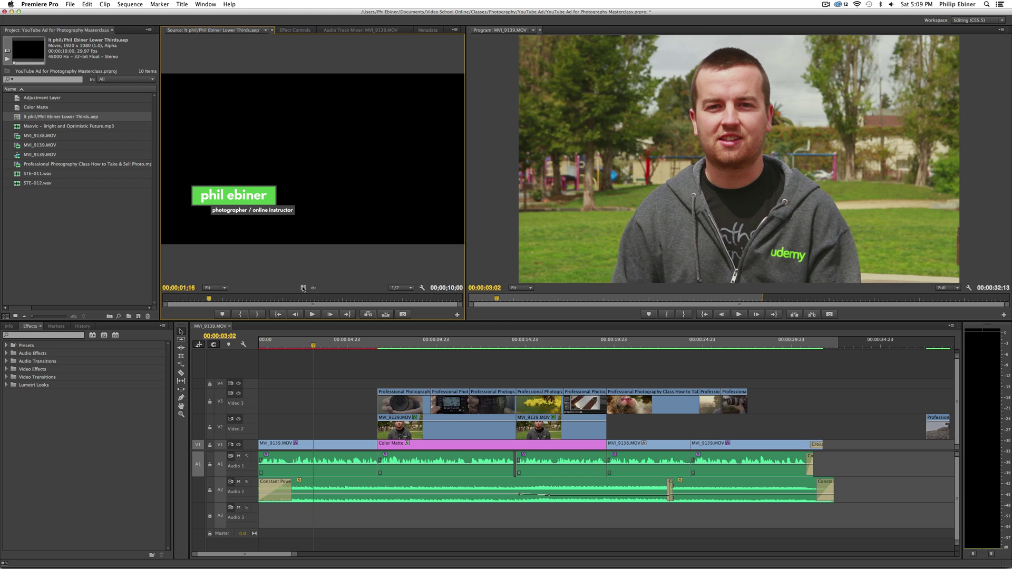
Step: Place the lower-third clip on track V4 above the footage and trim its end shorter
{"action": "left_click_drag", "start_coordinate": [300, 288], "coordinate": [266, 387]}
{"action": "left_click_drag", "start_coordinate": [440, 384], "coordinate": [378, 384]}
{"action": "scroll", "coordinate": [297, 371], "scroll_direction": "up", "scroll_amount": 2}
{"action": "key", "text": "super+Tab"}
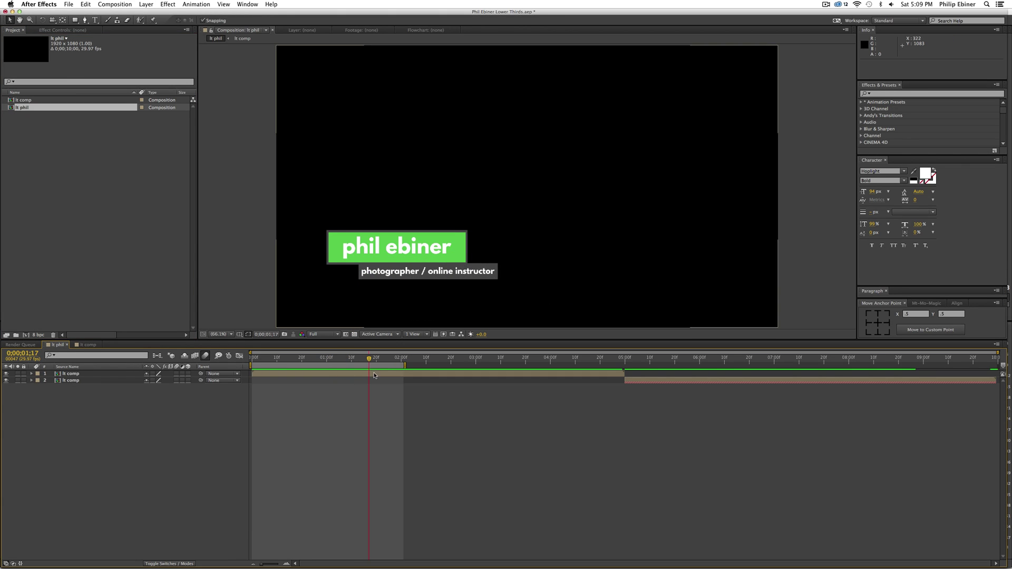
Step: Open the nested lt comp and start editing the 'phil ebiner' name text
{"action": "double_click", "coordinate": [373, 376]}
{"action": "double_click", "coordinate": [354, 372]}
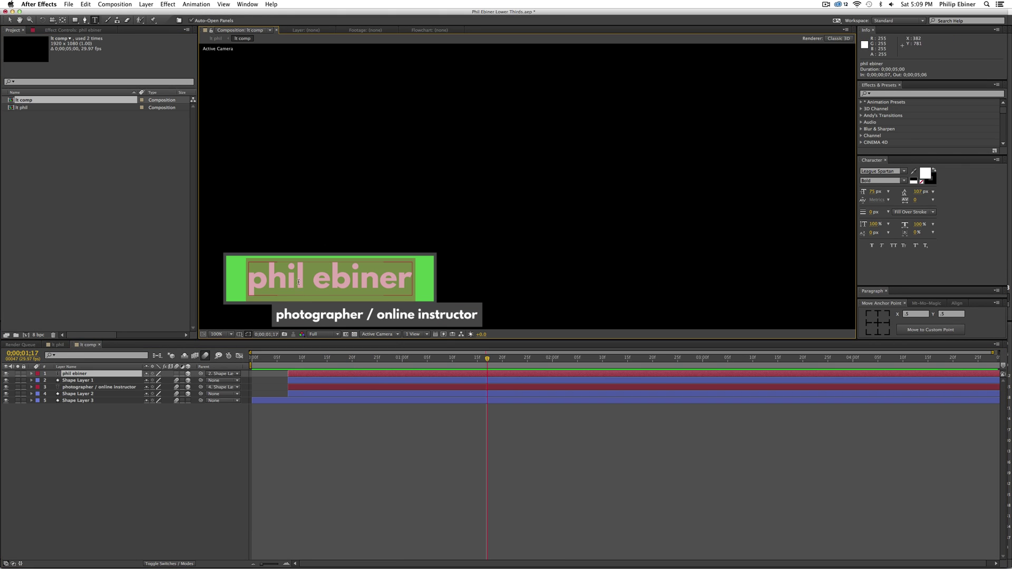